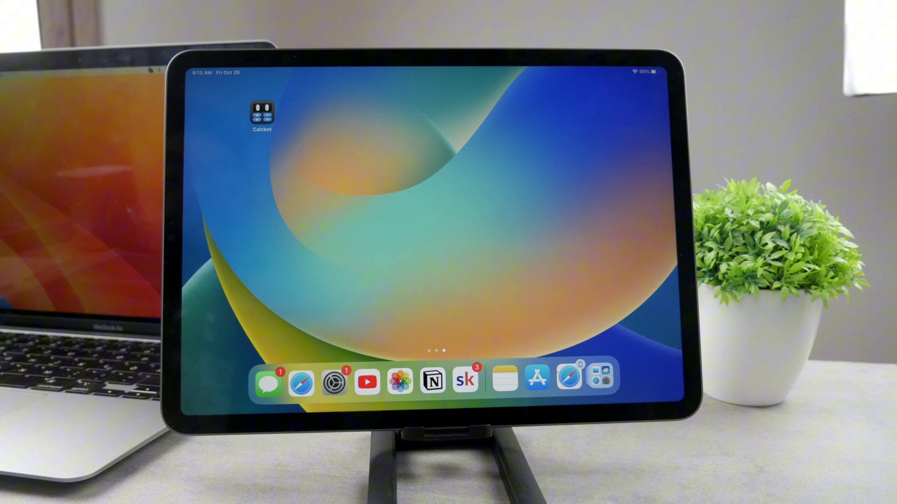
# Swipe past the last Home Screen page to reveal the App Library.
pyautogui.moveTo(380, 220); pyautogui.dragTo(175, 266)
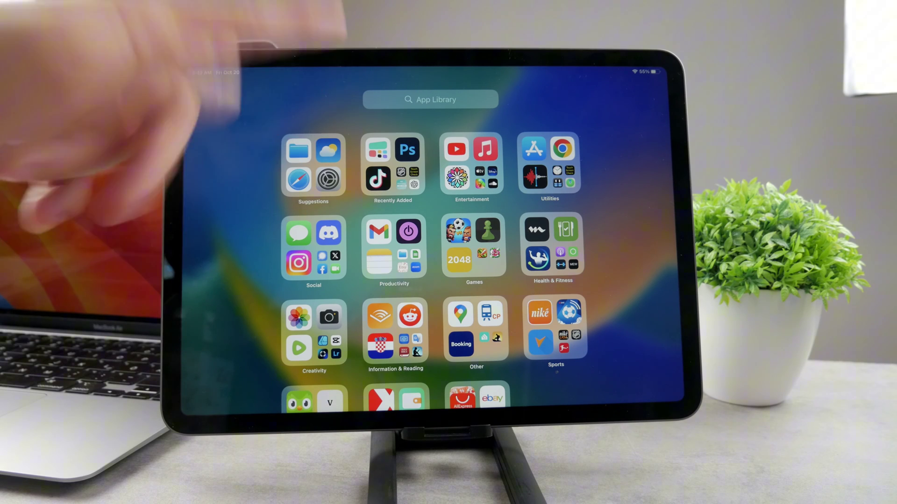
# Launch Files and view the 'How to clean your Apple products' PDF from On My iPad.
pyautogui.click(299, 150)
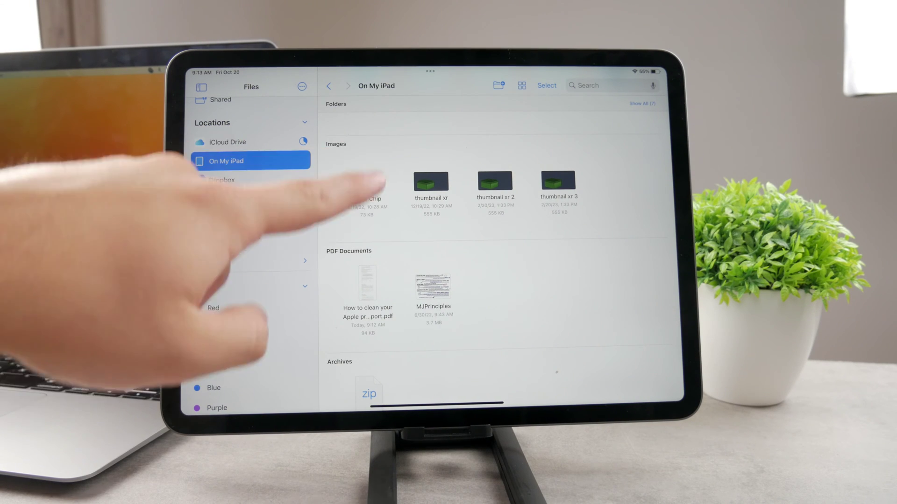
pyautogui.scroll(-3, 491, 246)
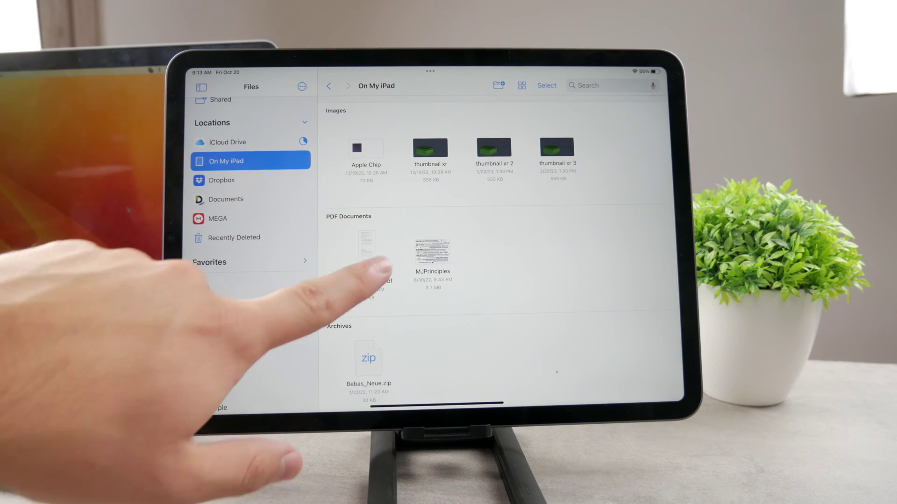
pyautogui.click(366, 253)
pyautogui.scroll(-3, 308, 309)
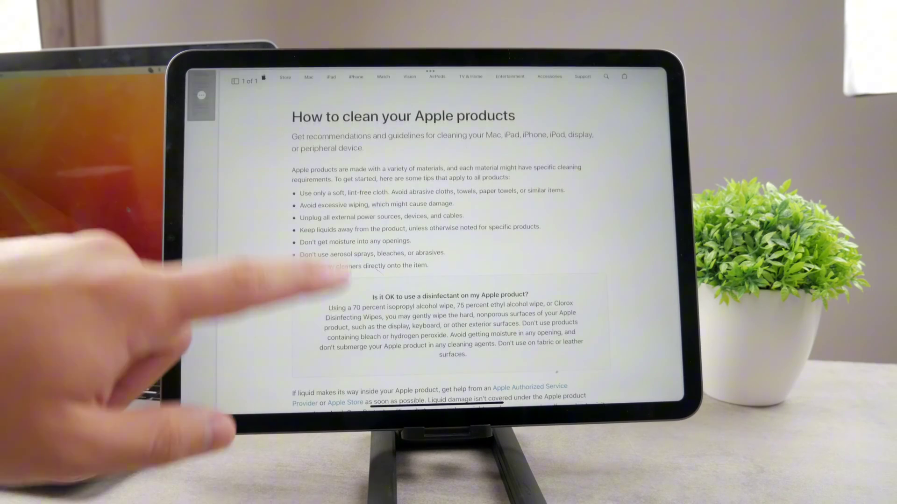
pyautogui.scroll(3, 301, 294)
pyautogui.scroll(-10, 297, 271)
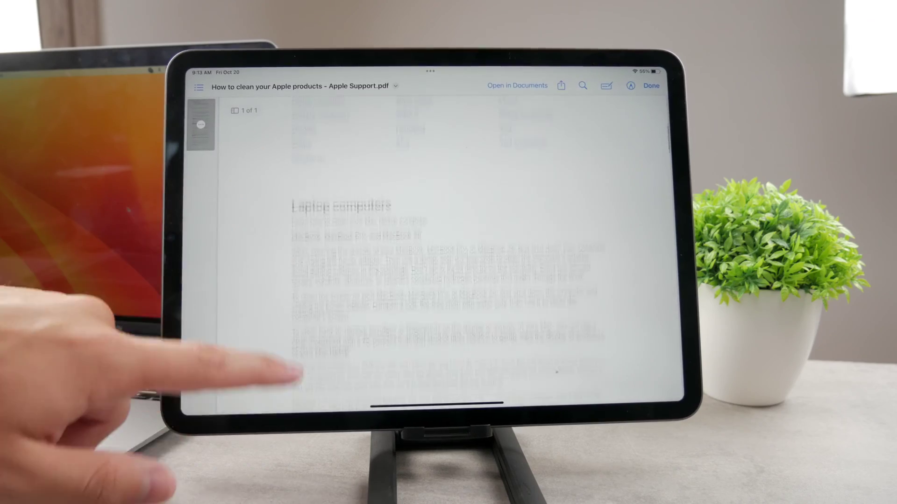
pyautogui.scroll(10, 431, 252)
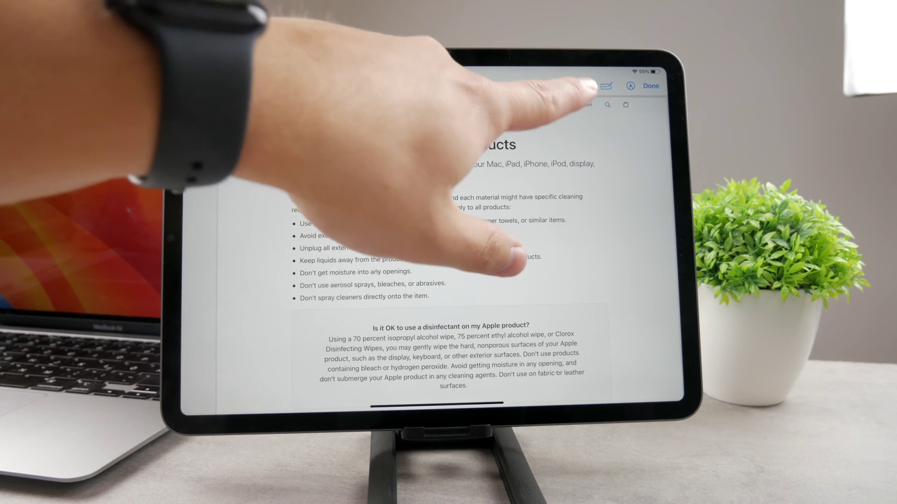
# Bring up the share sheet for the cleaning-guide PDF.
pyautogui.click(560, 85)
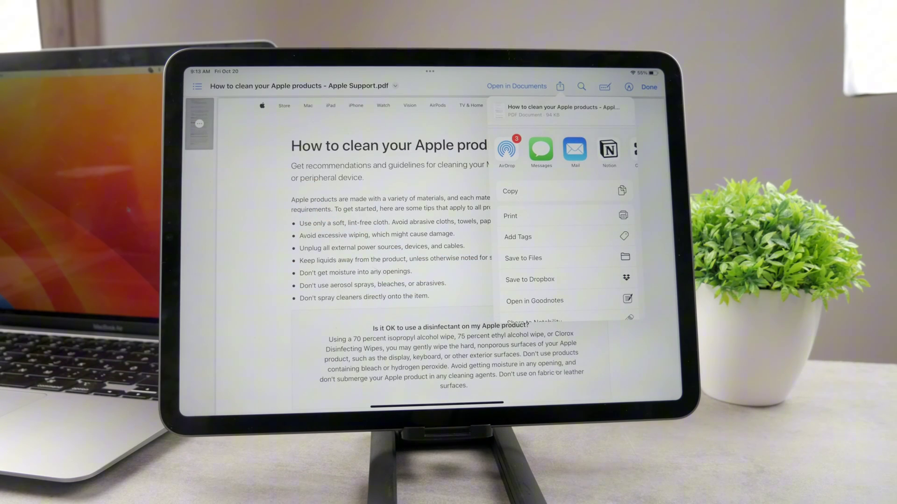
pyautogui.moveTo(571, 156)
pyautogui.mouseDown()
pyautogui.moveTo(504, 161)
pyautogui.moveTo(567, 169)
pyautogui.mouseUp()
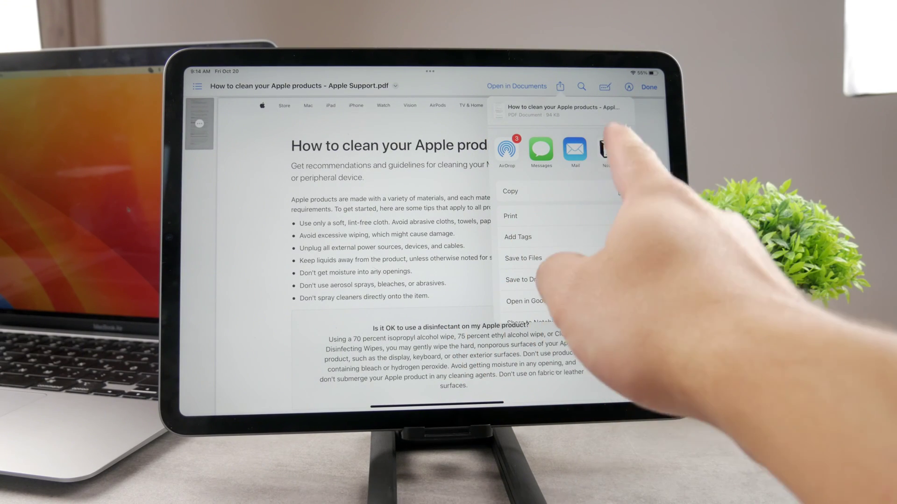
pyautogui.moveTo(611, 151); pyautogui.dragTo(519, 155)
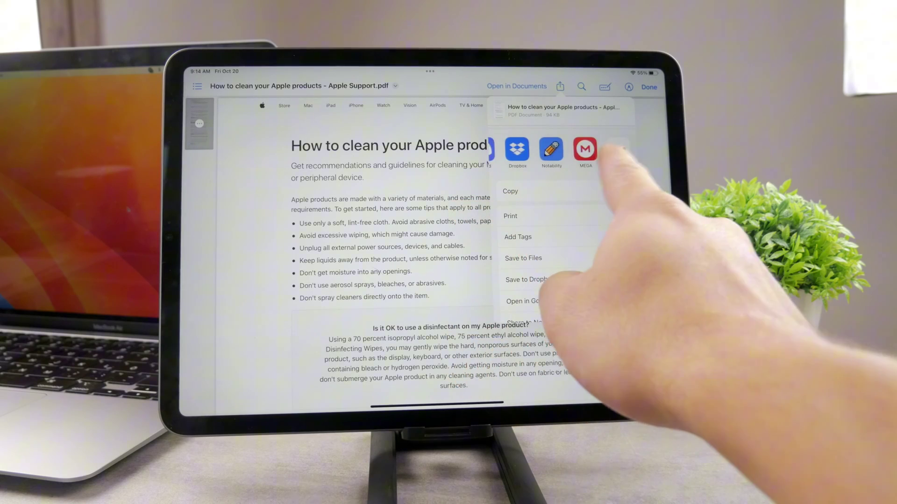
pyautogui.moveTo(617, 151); pyautogui.dragTo(673, 168)
pyautogui.moveTo(524, 144); pyautogui.dragTo(500, 170)
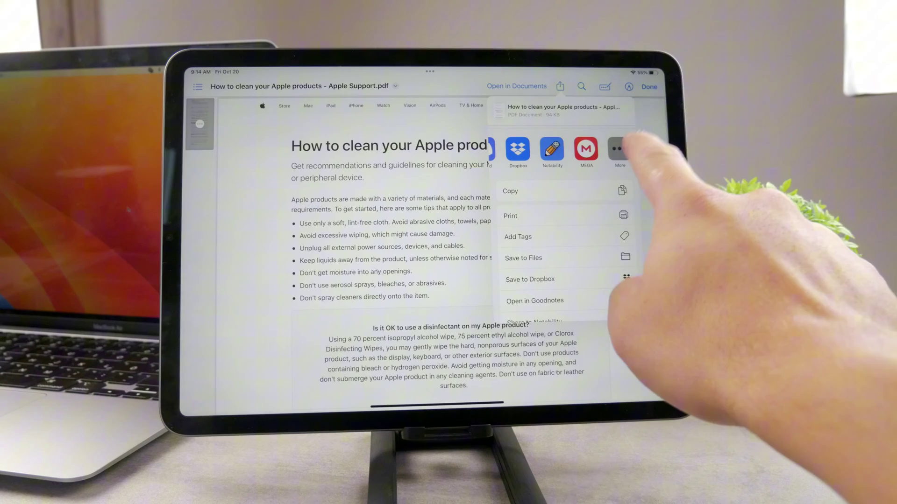
# Add Books to the share sheet's favorite apps alongside Messages and Mail.
pyautogui.click(618, 149)
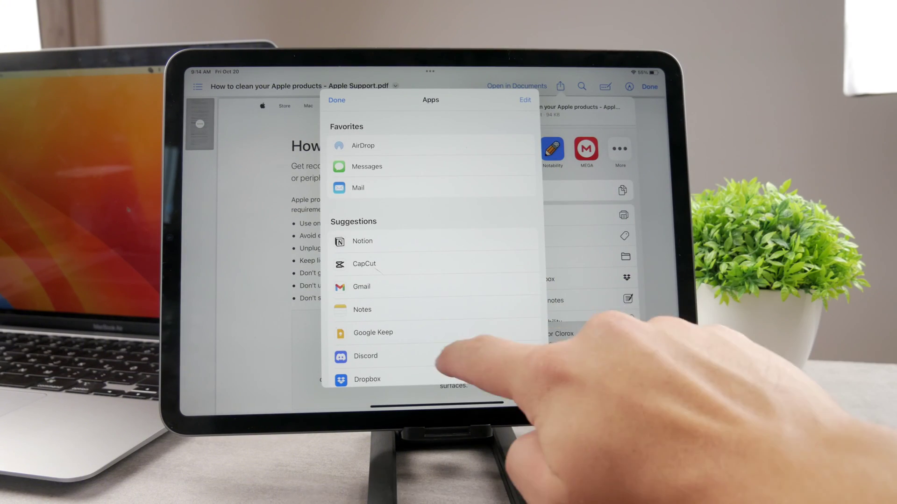
pyautogui.moveTo(438, 361); pyautogui.dragTo(451, 241)
pyautogui.moveTo(370, 299); pyautogui.dragTo(470, 200)
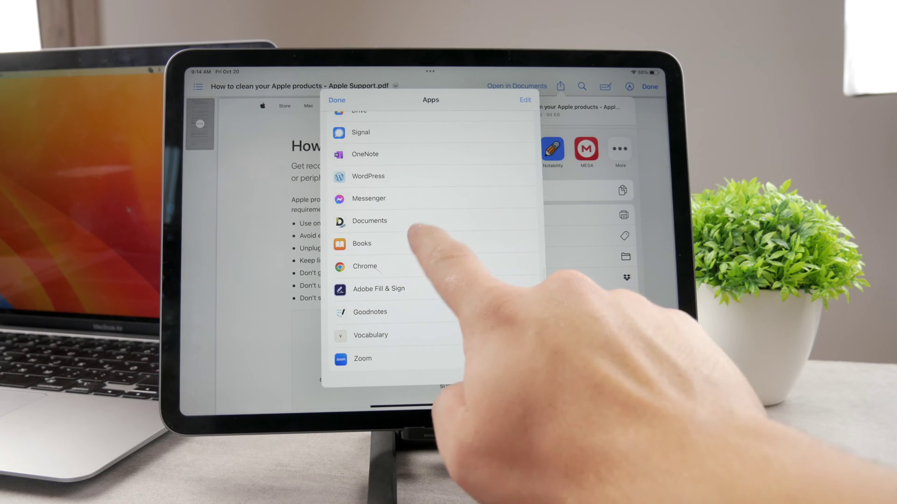
pyautogui.click(525, 100)
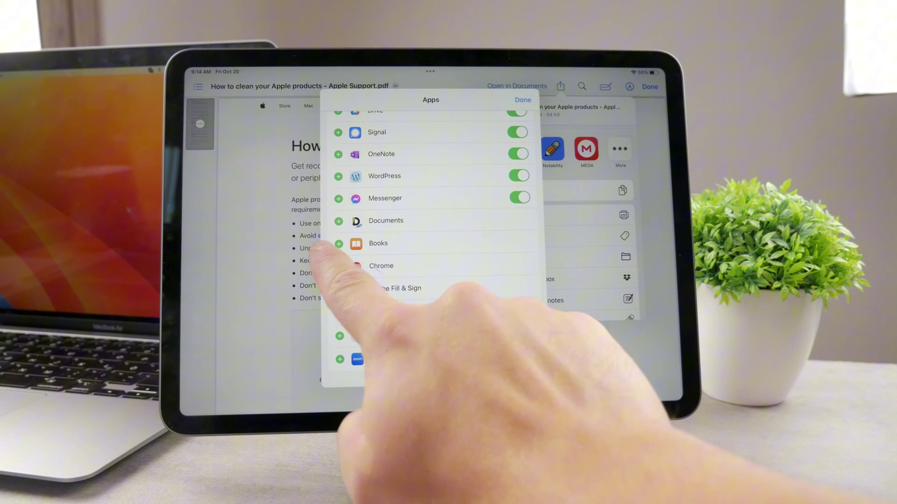
pyautogui.click(338, 221)
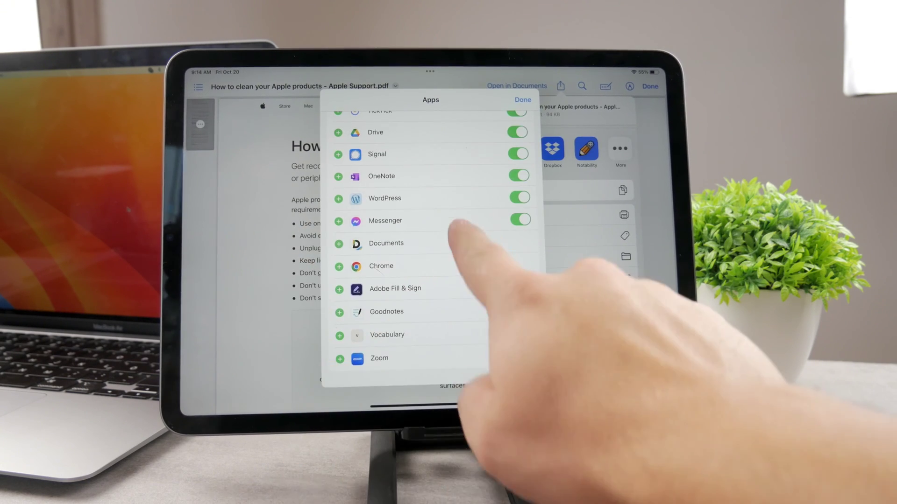
pyautogui.moveTo(481, 220); pyautogui.dragTo(481, 294)
pyautogui.scroll(5, 430, 245)
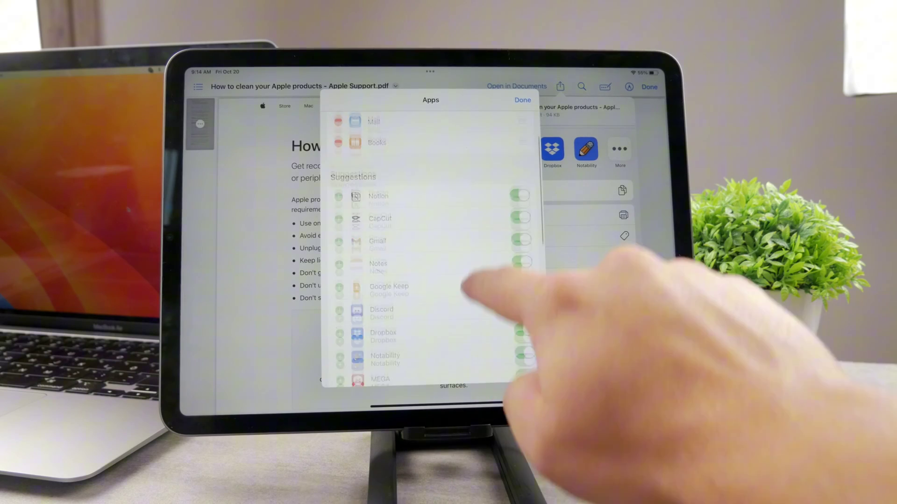
pyautogui.click(522, 100)
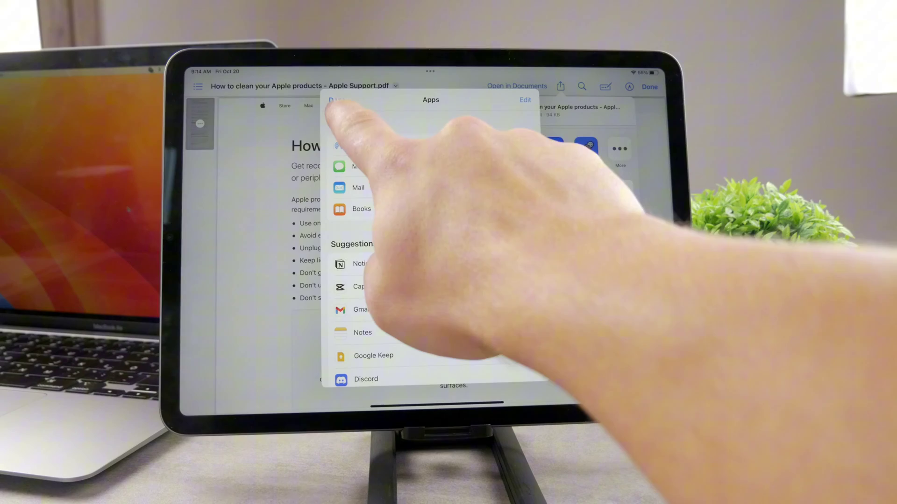
pyautogui.click(336, 100)
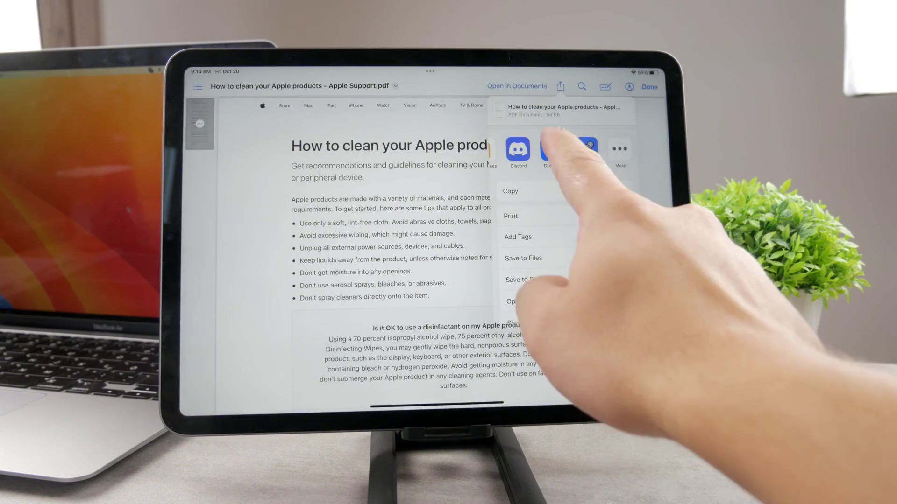
pyautogui.moveTo(627, 151); pyautogui.dragTo(554, 158)
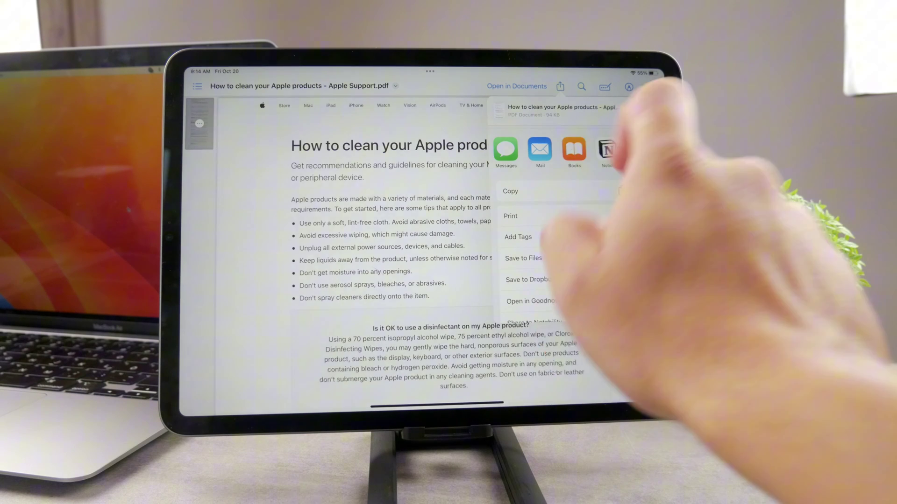
# Send the PDF to Books and view the whole page fitted to the screen.
pyautogui.click(606, 148)
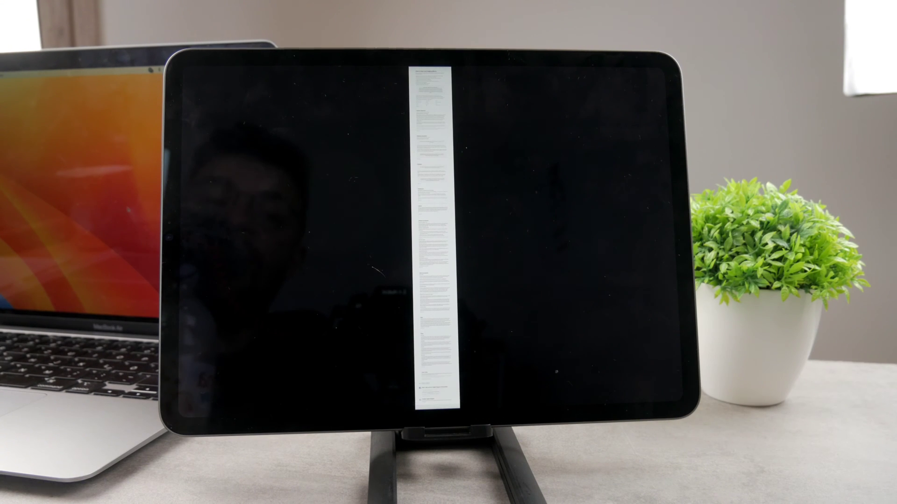
pyautogui.click(448, 201)
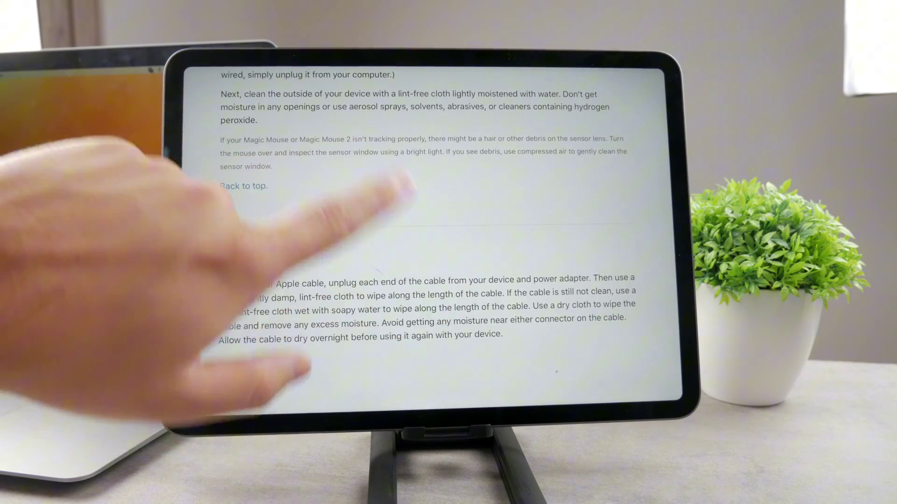
pyautogui.scroll(-5, 431, 238)
pyautogui.moveTo(371, 390); pyautogui.dragTo(421, 241)
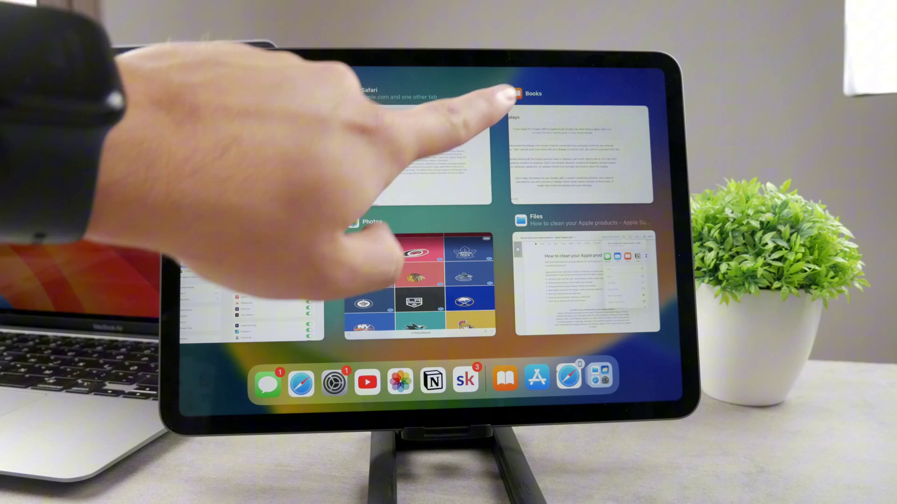
pyautogui.click(518, 168)
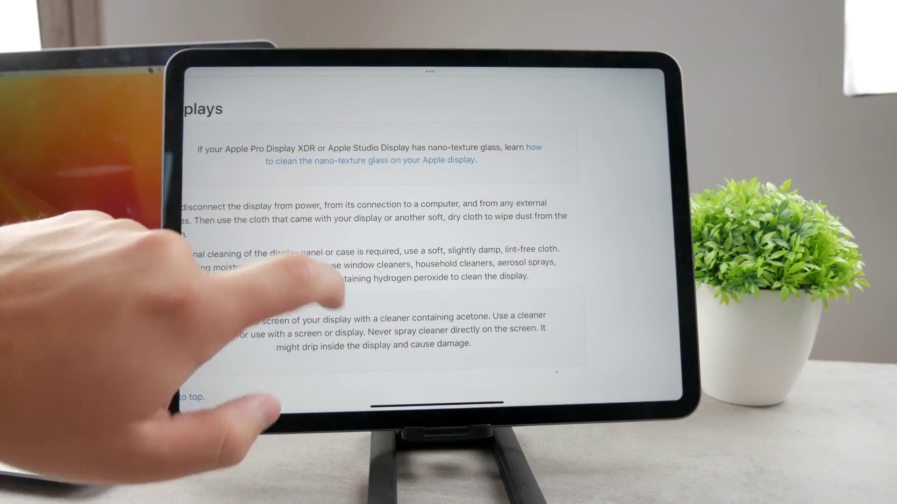
pyautogui.moveTo(350, 211); pyautogui.dragTo(326, 183)
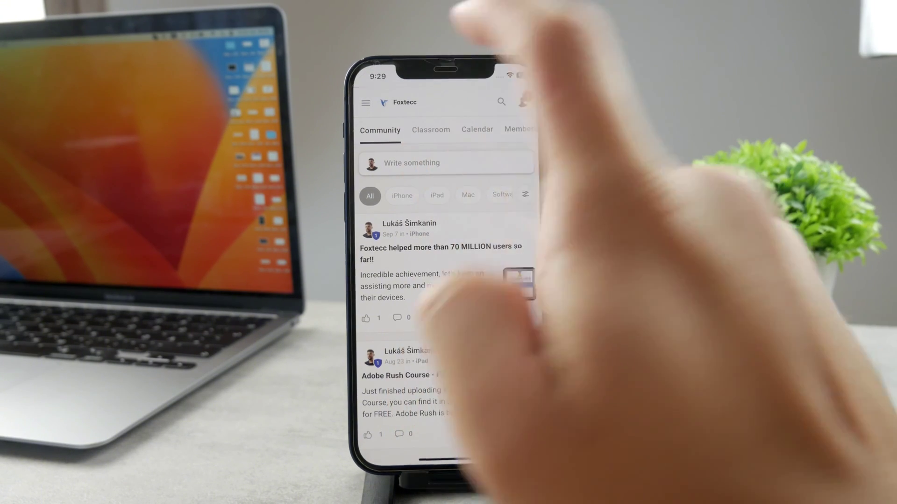
# On the iPhone, start the Voice Memos lesson from Foxtecc's Classroom courses.
pyautogui.click(430, 130)
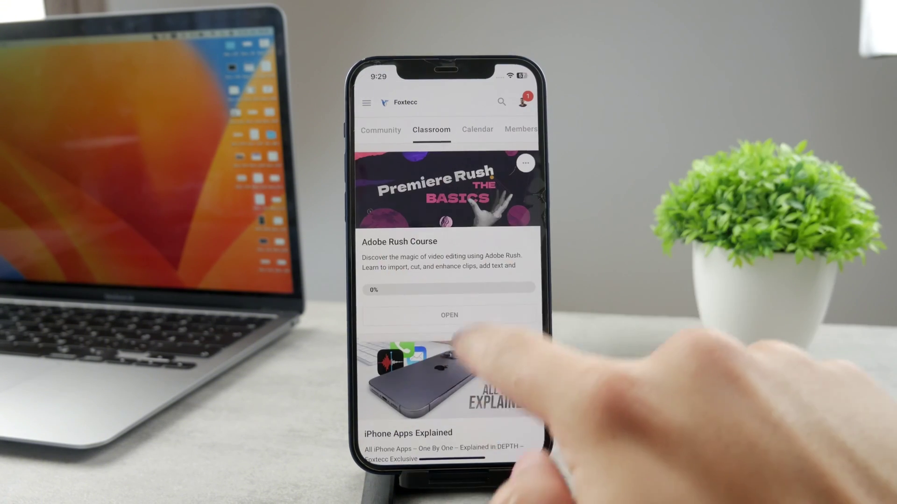
pyautogui.scroll(-5, 452, 336)
pyautogui.click(421, 255)
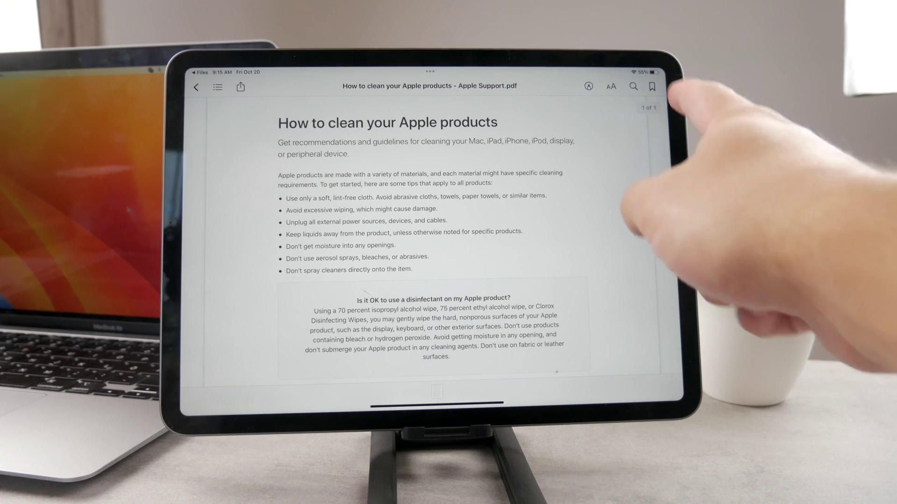
# Highlight the guide's opening paragraph with Markup, then return to the Home Screen.
pyautogui.click(588, 86)
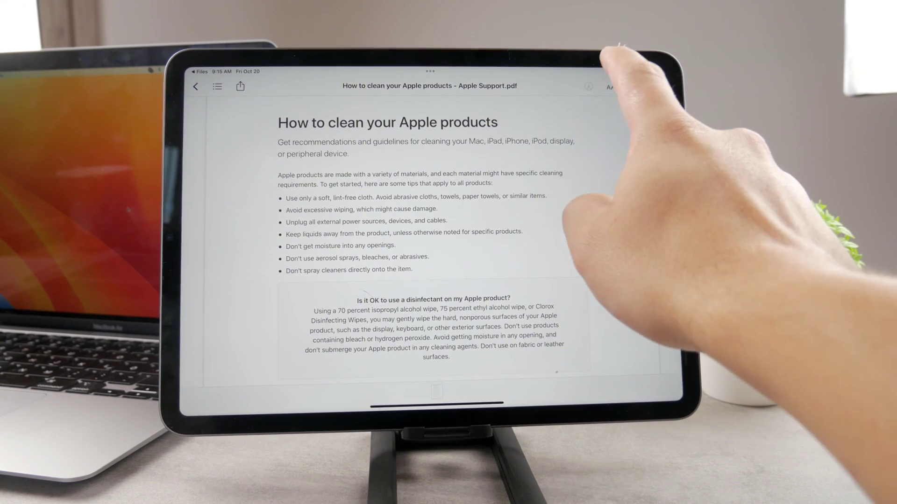
pyautogui.moveTo(560, 168); pyautogui.dragTo(482, 201)
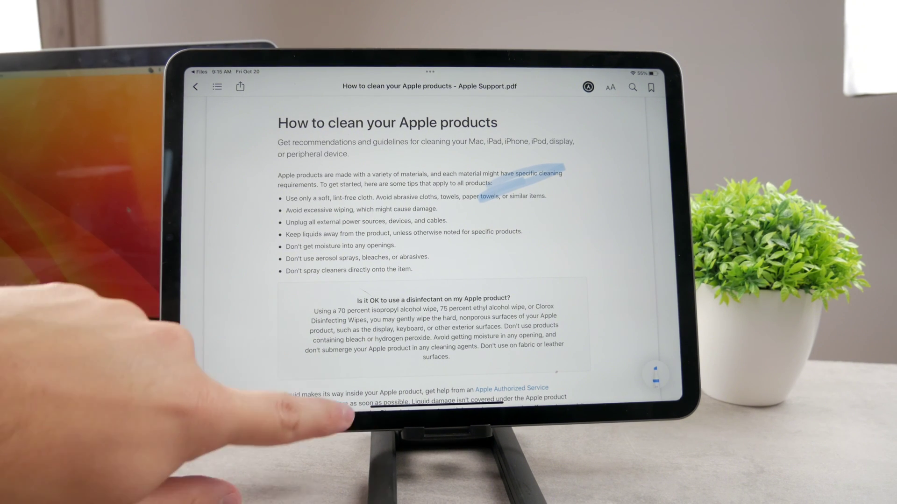
pyautogui.moveTo(436, 404); pyautogui.dragTo(420, 294)
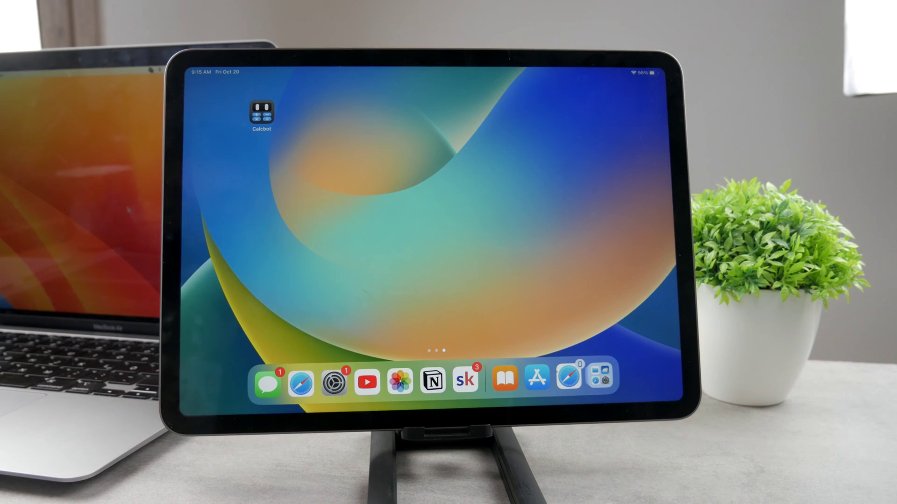